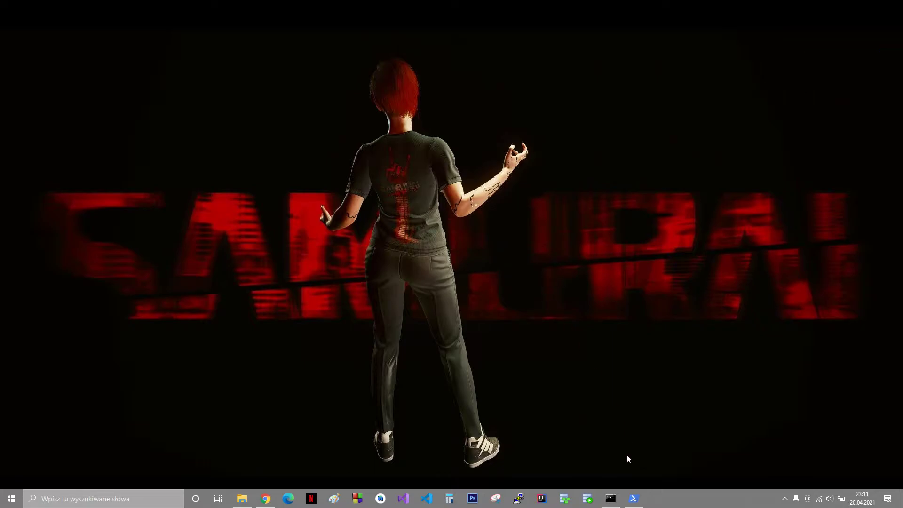
- Bring the console forward and copy the failed 'sc start Tomcat10' command line
{"action": "left_click", "coordinate": [610, 498]}
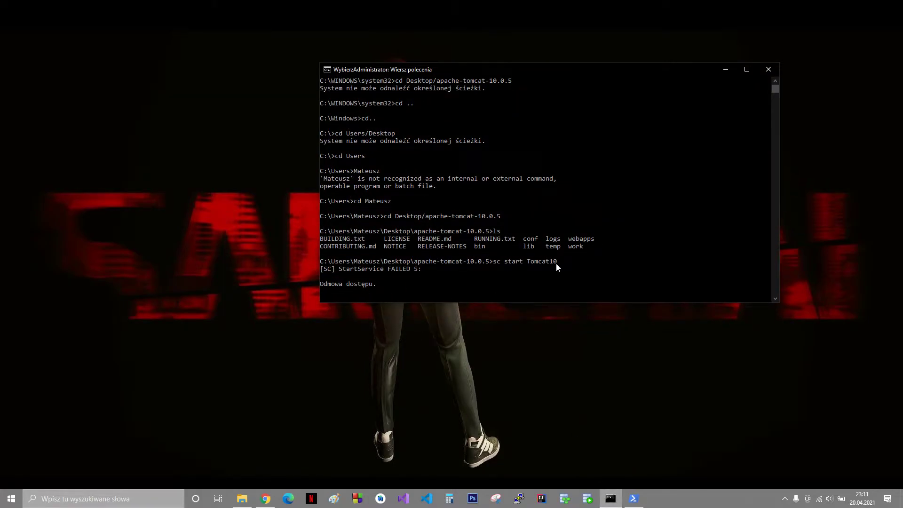
{"action": "mouse_move", "coordinate": [492, 263]}
{"action": "left_mouse_down"}
{"action": "mouse_move", "coordinate": [630, 263]}
{"action": "mouse_move", "coordinate": [572, 264]}
{"action": "left_mouse_up"}
{"action": "right_click", "coordinate": [399, 288]}
- Search Windows for 'usługi' and launch the Services app from the best match
{"action": "left_click", "coordinate": [148, 499]}
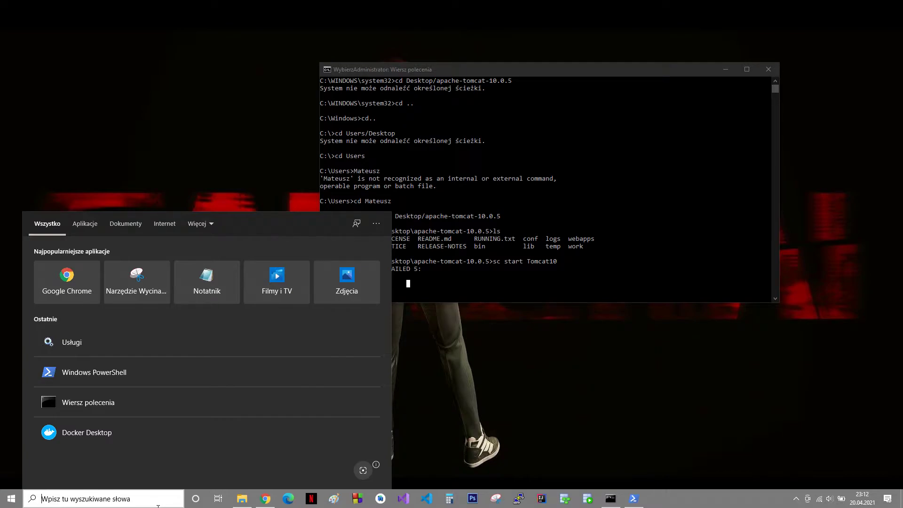
{"action": "type", "text": "us"}
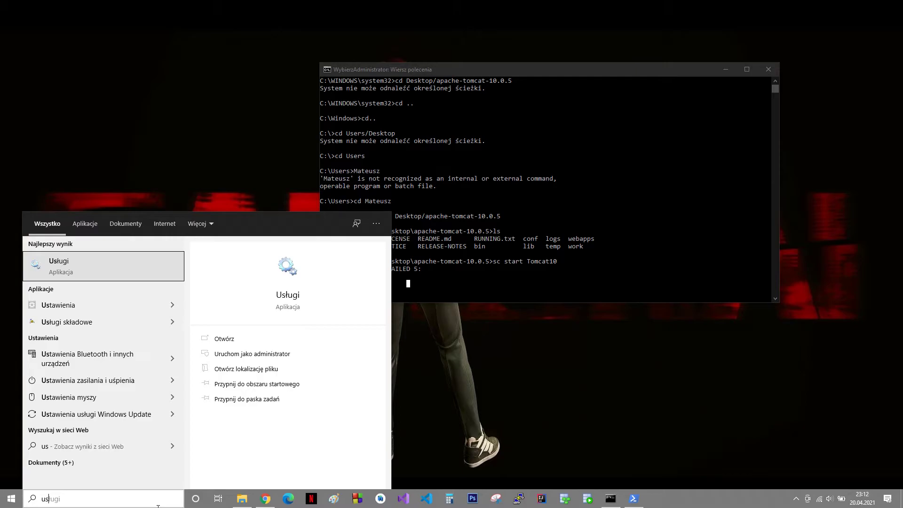
{"action": "type", "text": "ługi"}
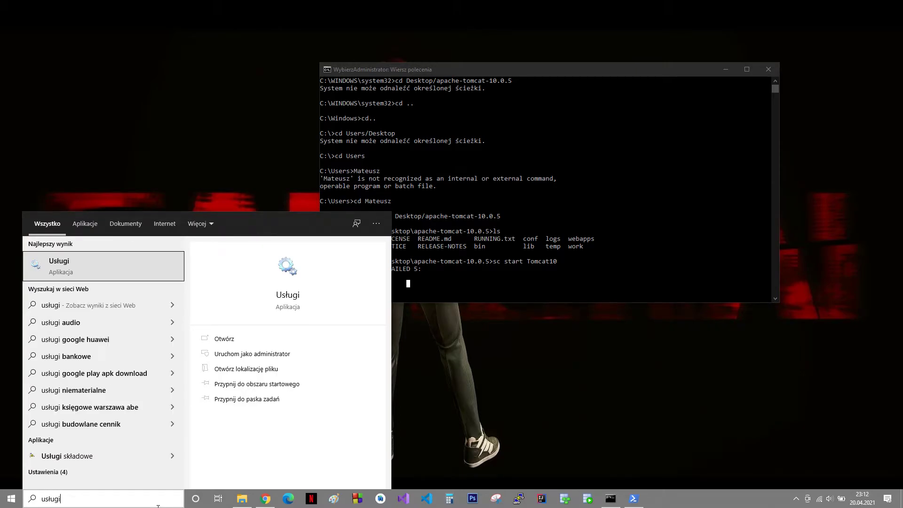
{"action": "left_click", "coordinate": [82, 505]}
{"action": "type", "text": "services"}
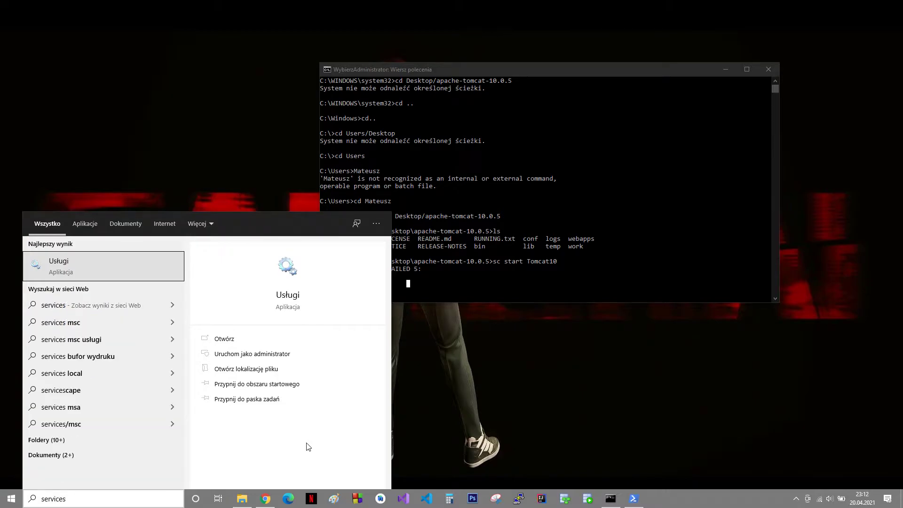
{"action": "left_click", "coordinate": [62, 274]}
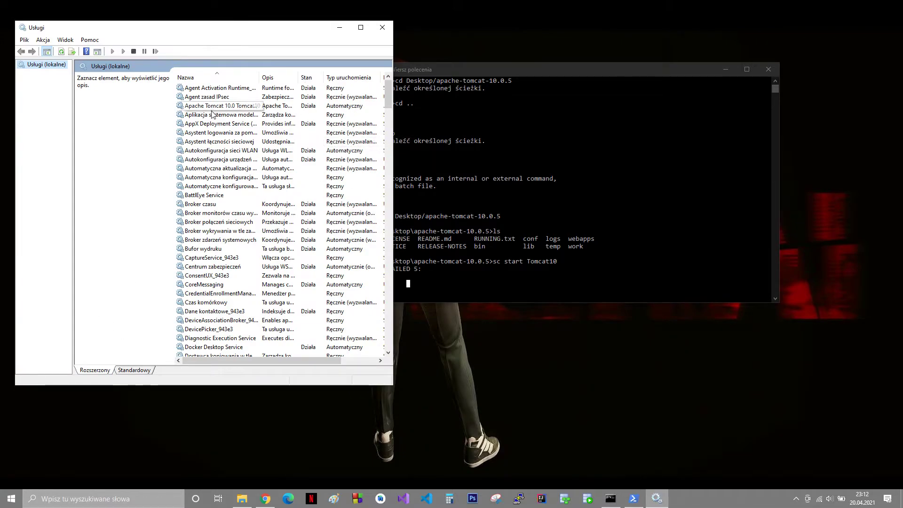
- Widen the Nazwa column and open the Apache Tomcat 10.0 Tomcat10 service properties
{"action": "left_click_drag", "start_coordinate": [263, 78], "coordinate": [308, 79]}
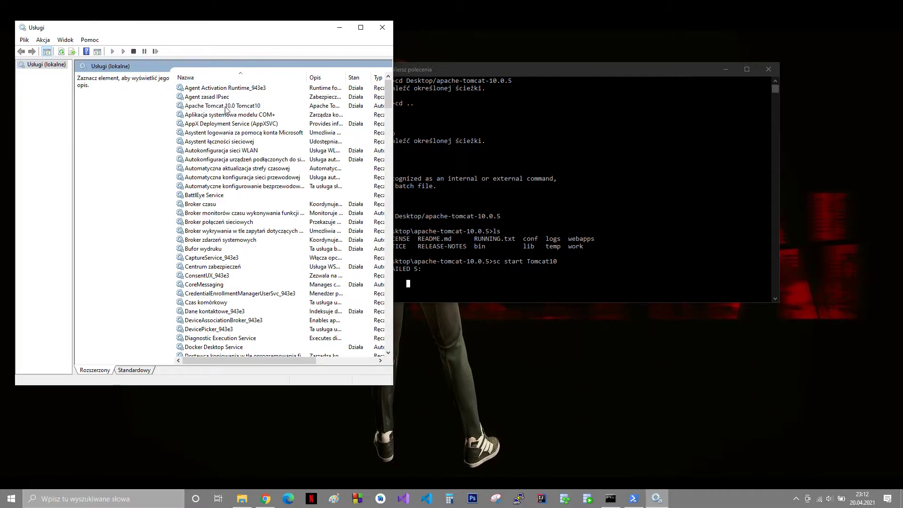
{"action": "double_click", "coordinate": [233, 106]}
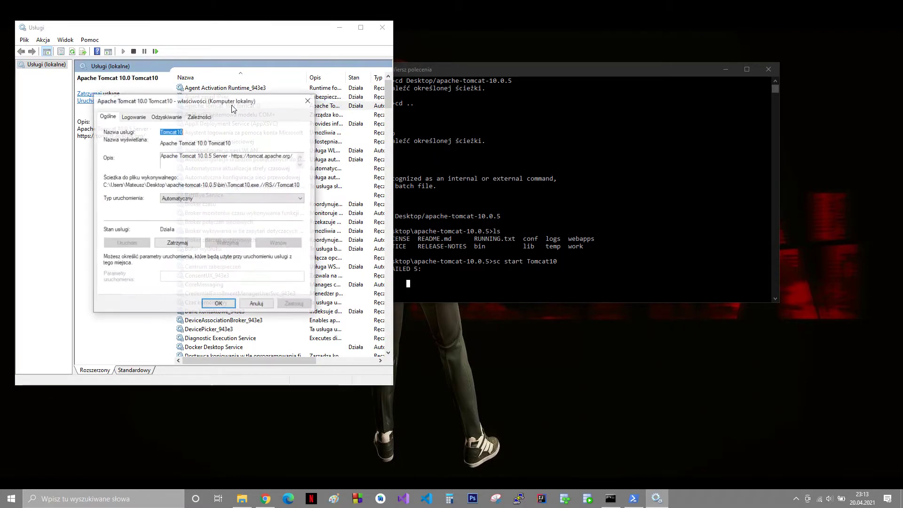
{"action": "left_click_drag", "start_coordinate": [229, 100], "coordinate": [518, 92]}
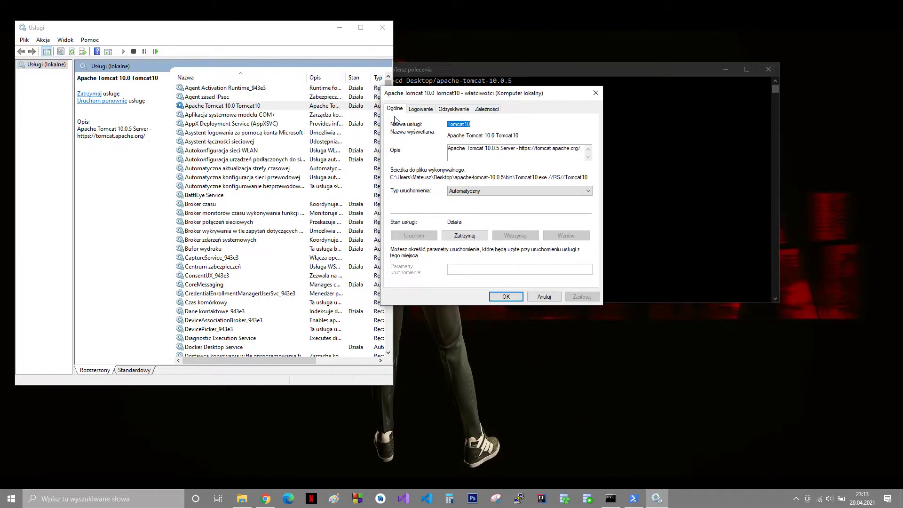
{"action": "left_click_drag", "start_coordinate": [412, 94], "coordinate": [459, 115]}
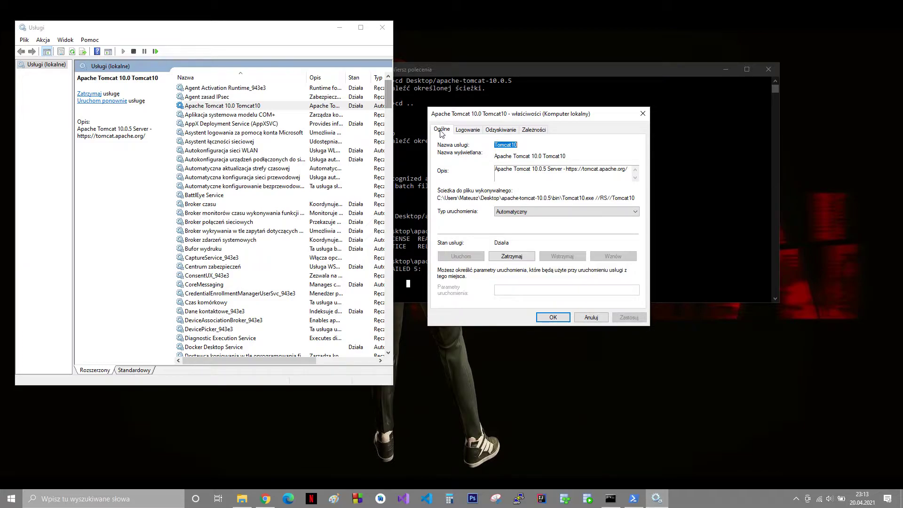
- On the Logowanie tab, open the user picker and its Zaawansowane account search
{"action": "left_click", "coordinate": [472, 131]}
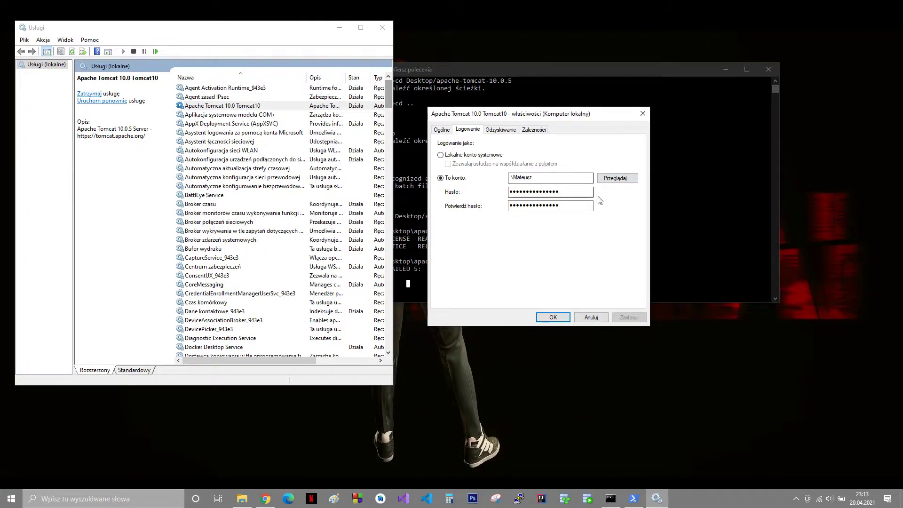
{"action": "left_click", "coordinate": [619, 179]}
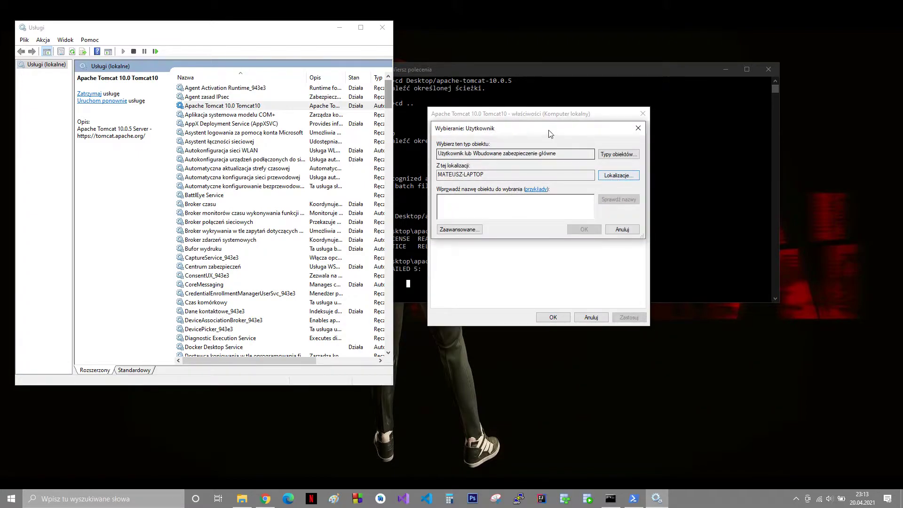
{"action": "left_click_drag", "start_coordinate": [548, 131], "coordinate": [407, 127]}
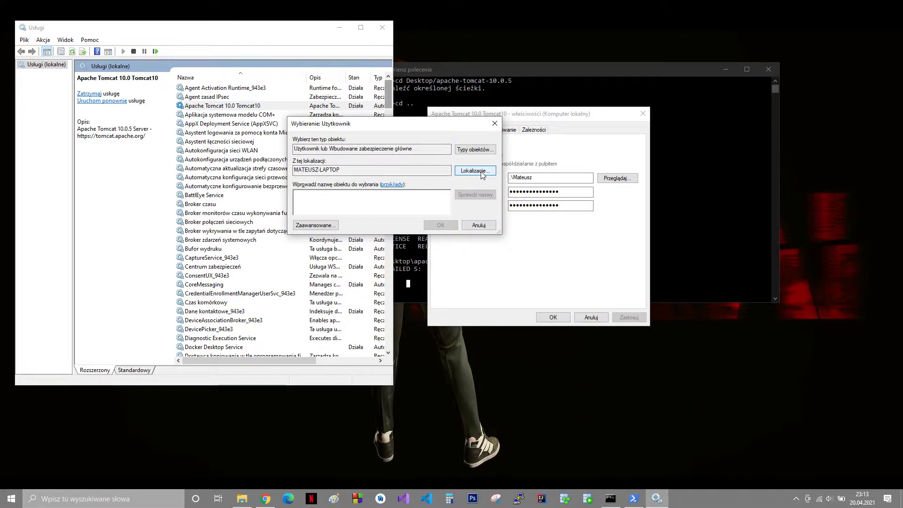
{"action": "left_click", "coordinate": [318, 225]}
{"action": "mouse_move", "coordinate": [397, 129]}
{"action": "left_mouse_down"}
{"action": "mouse_move", "coordinate": [383, 146]}
{"action": "mouse_move", "coordinate": [159, 114]}
{"action": "left_mouse_up"}
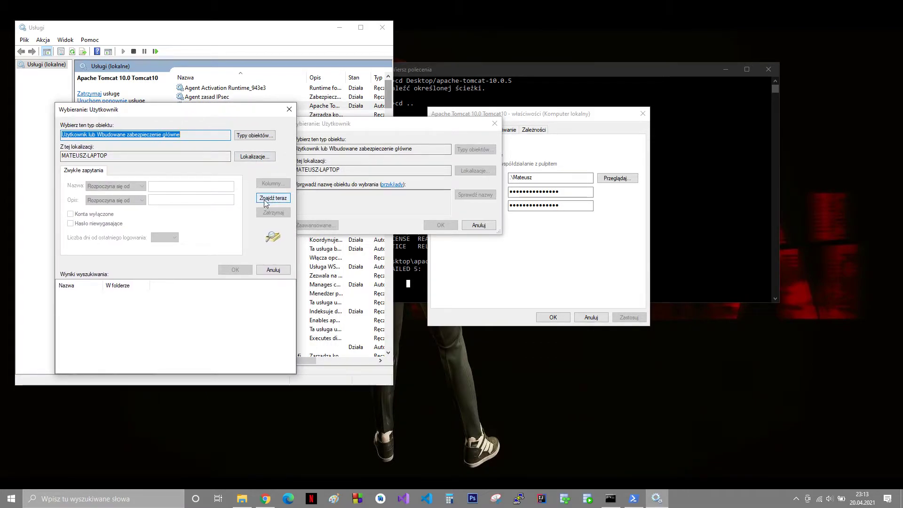
- Find all local accounts with Znajdź teraz and choose MATEUSZ-LAPTOP\Mateusz as the log-on user
{"action": "left_click", "coordinate": [278, 199]}
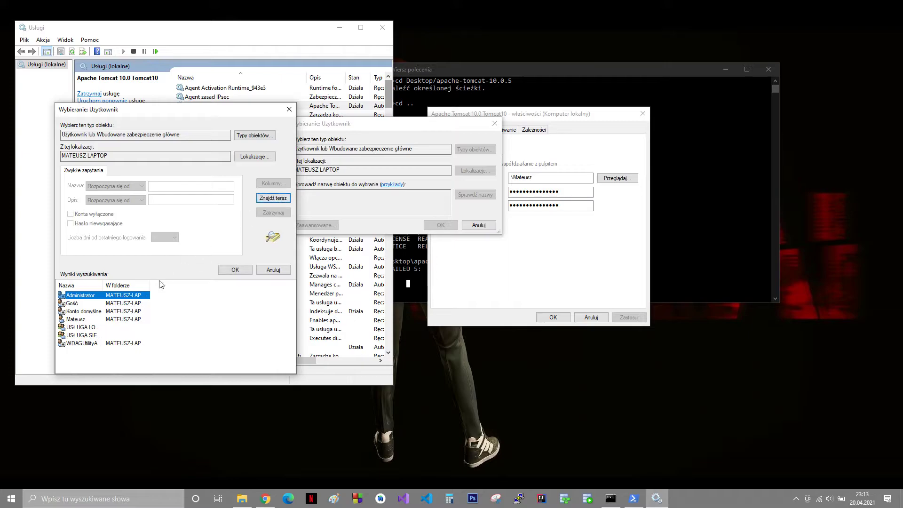
{"action": "left_click", "coordinate": [82, 324]}
{"action": "double_click", "coordinate": [84, 325]}
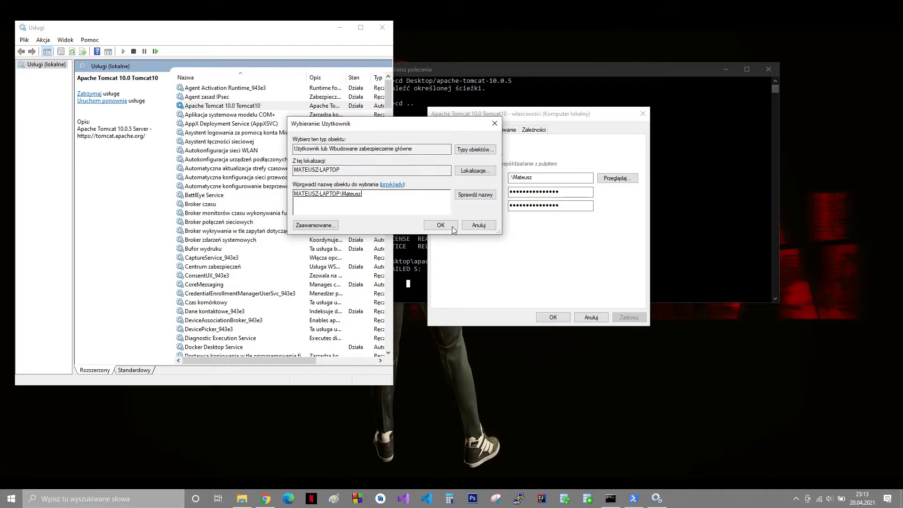
{"action": "left_click", "coordinate": [377, 210]}
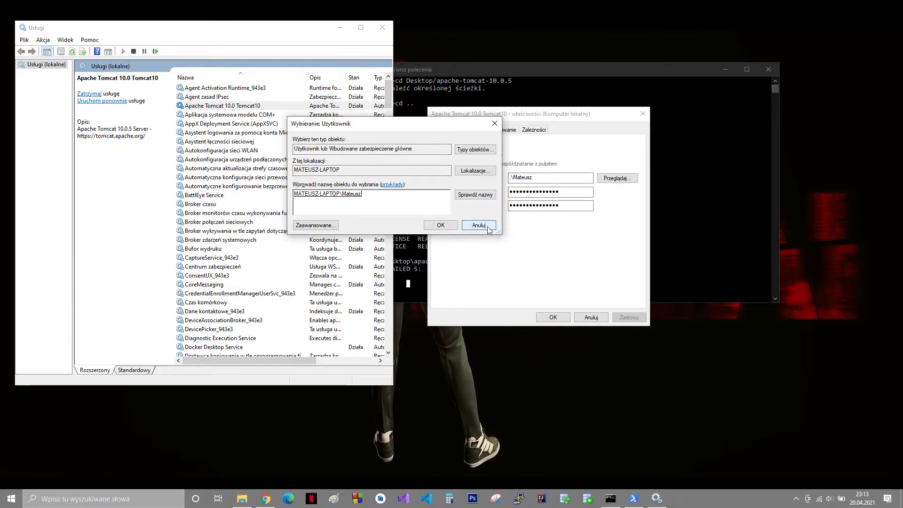
{"action": "left_click_drag", "start_coordinate": [398, 132], "coordinate": [268, 190]}
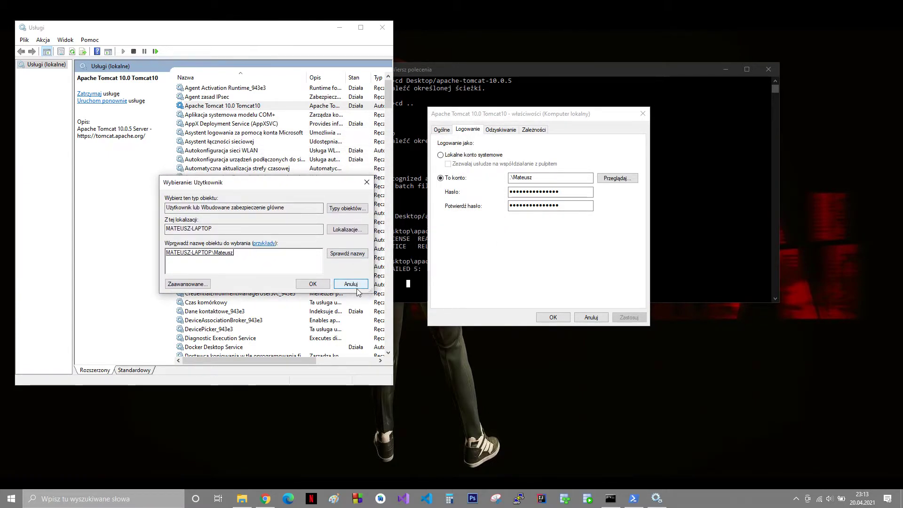
- Close the user picker, review the 'This account' password fields, and close the Tomcat10 properties
{"action": "left_click", "coordinate": [367, 182]}
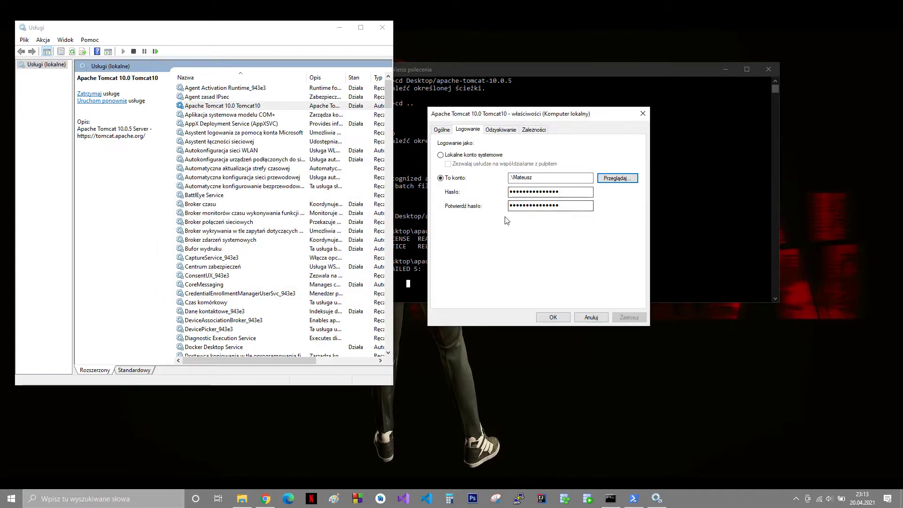
{"action": "left_click_drag", "start_coordinate": [524, 116], "coordinate": [427, 115]}
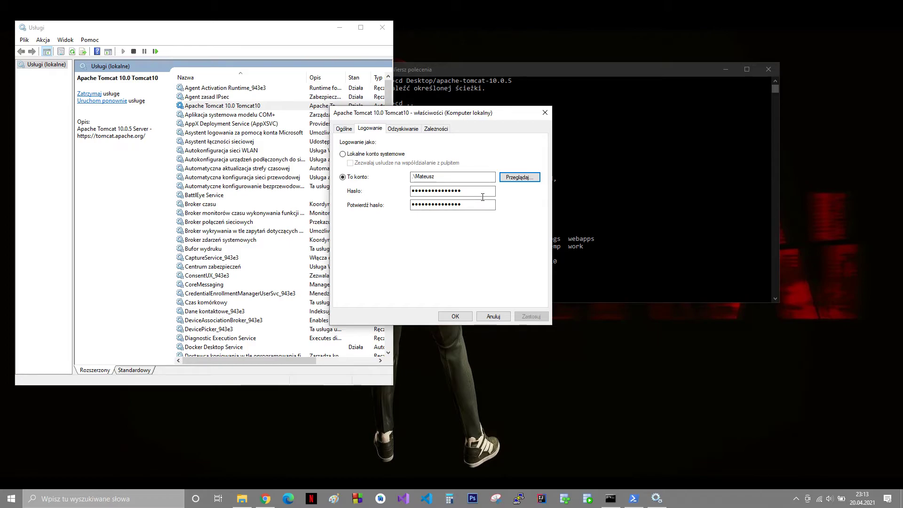
{"action": "left_click_drag", "start_coordinate": [482, 197], "coordinate": [380, 195]}
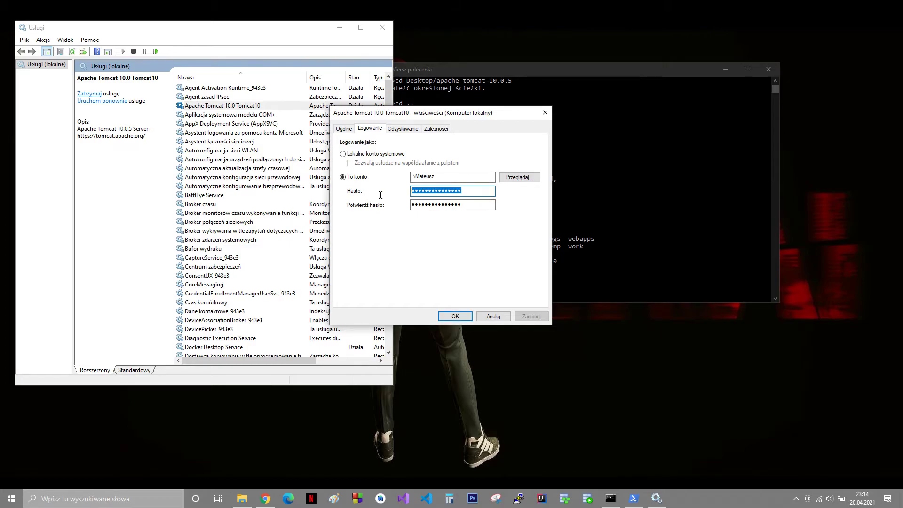
{"action": "left_click", "coordinate": [494, 193]}
{"action": "left_click_drag", "start_coordinate": [460, 114], "coordinate": [387, 83]}
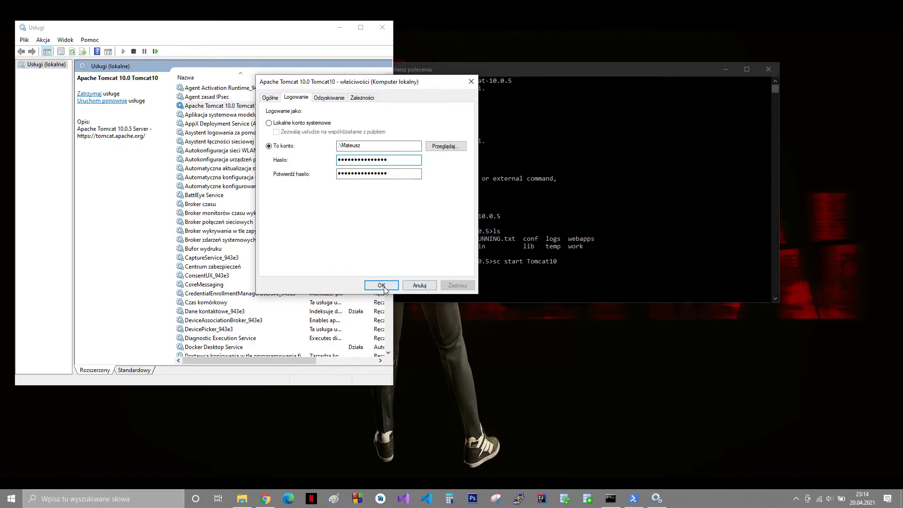
{"action": "left_click", "coordinate": [471, 82]}
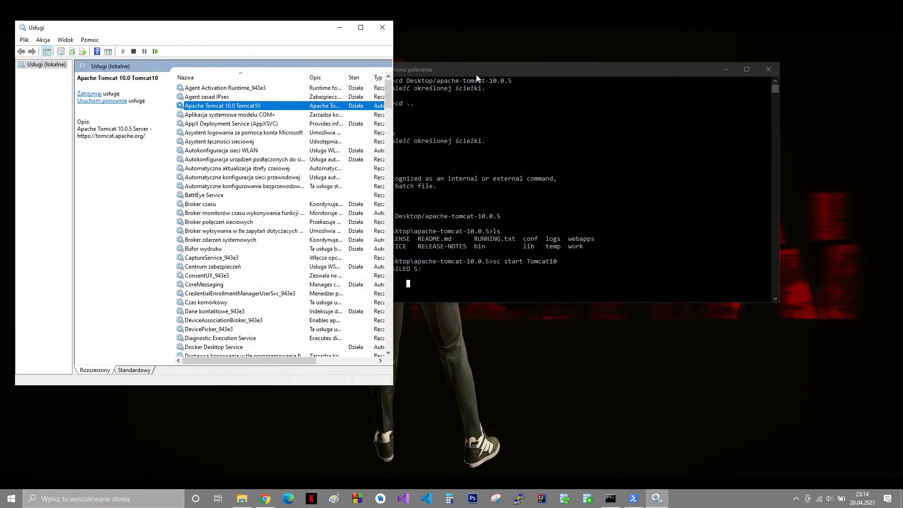
- Rerun 'sc start Tomcat10' in Command Prompt, now reporting START_PENDING with a process ID
{"action": "left_click_drag", "start_coordinate": [476, 75], "coordinate": [421, 87]}
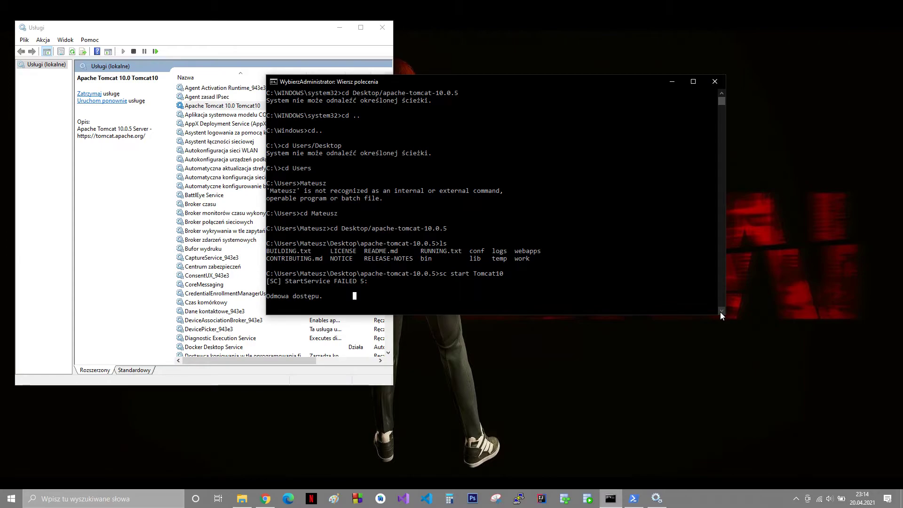
{"action": "key", "text": "Up"}
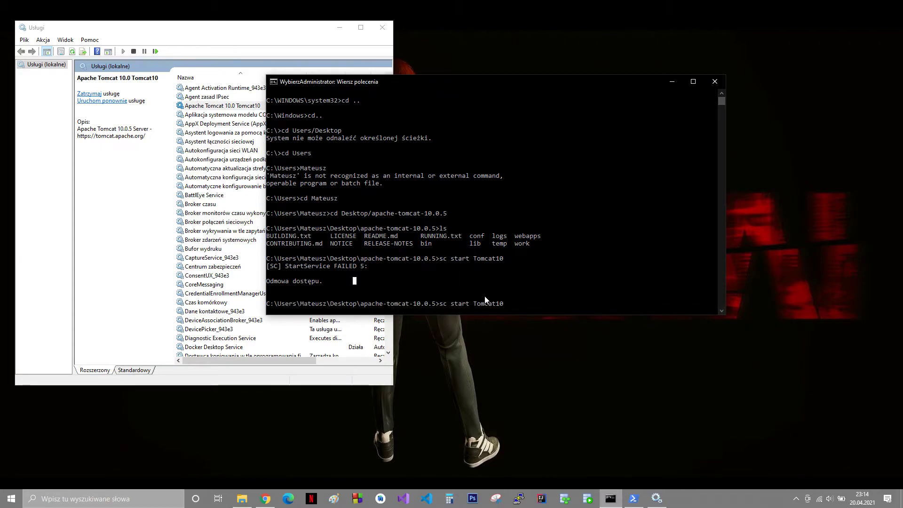
{"action": "key", "text": "Return"}
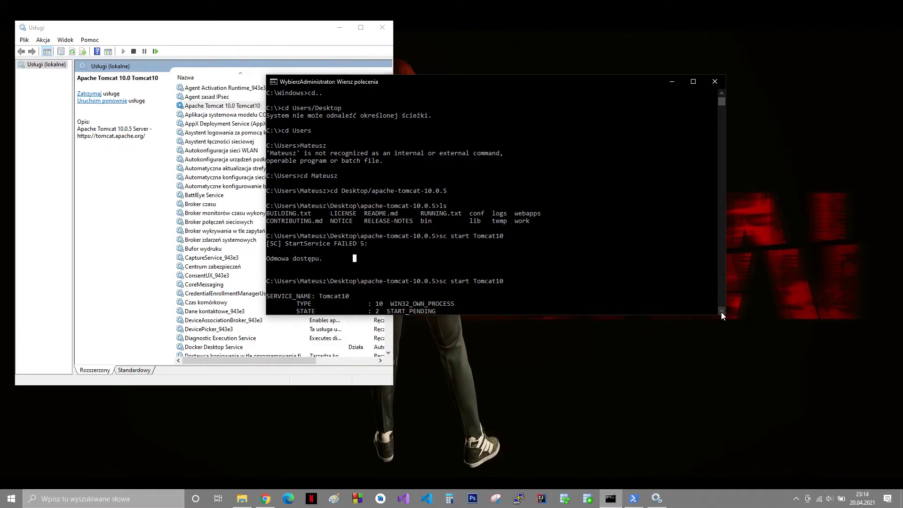
{"action": "left_click", "coordinate": [721, 311]}
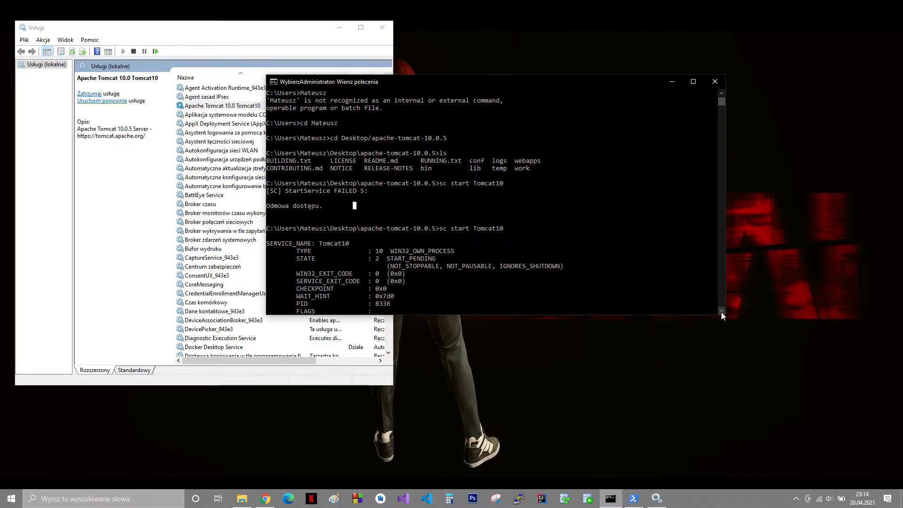
{"action": "left_click", "coordinate": [721, 312]}
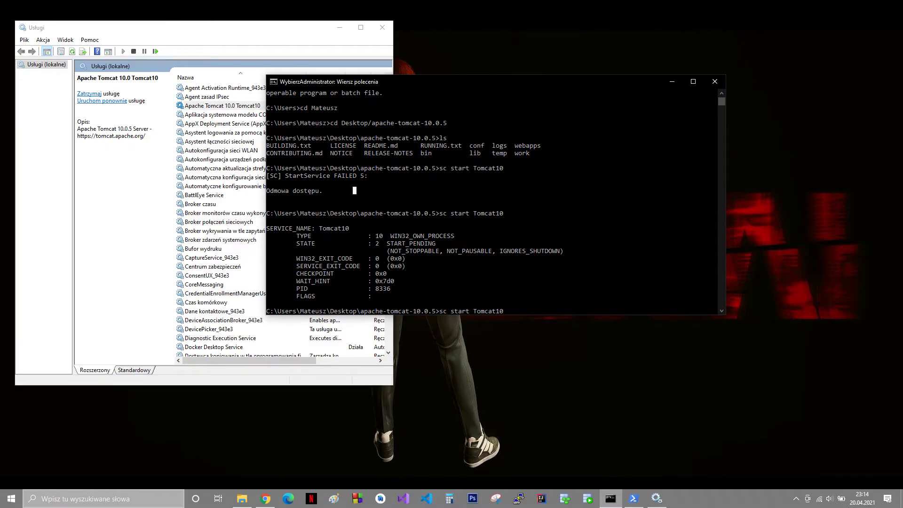
- Search 'panel sterowania', launch Control Panel and maximize its window
{"action": "left_click", "coordinate": [106, 499]}
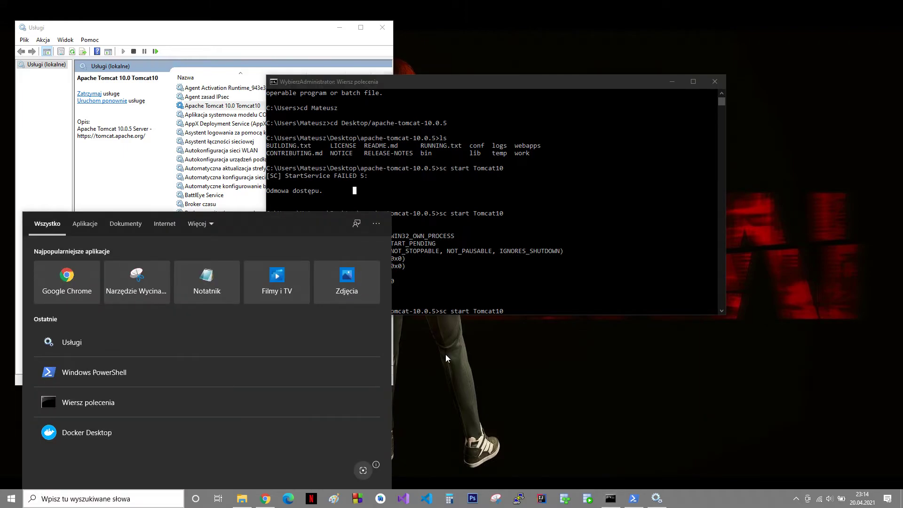
{"action": "type", "text": "control pane"}
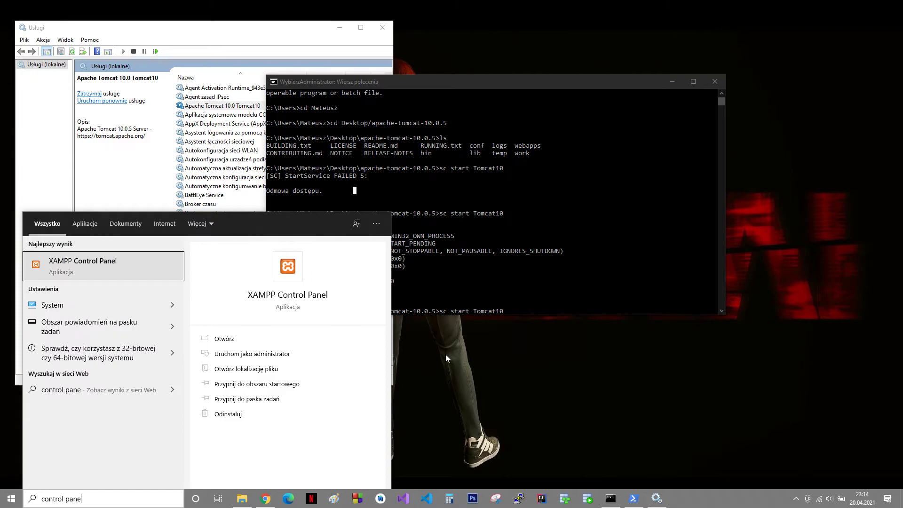
{"action": "type", "text": "l"}
{"action": "key", "text": "ctrl+a"}
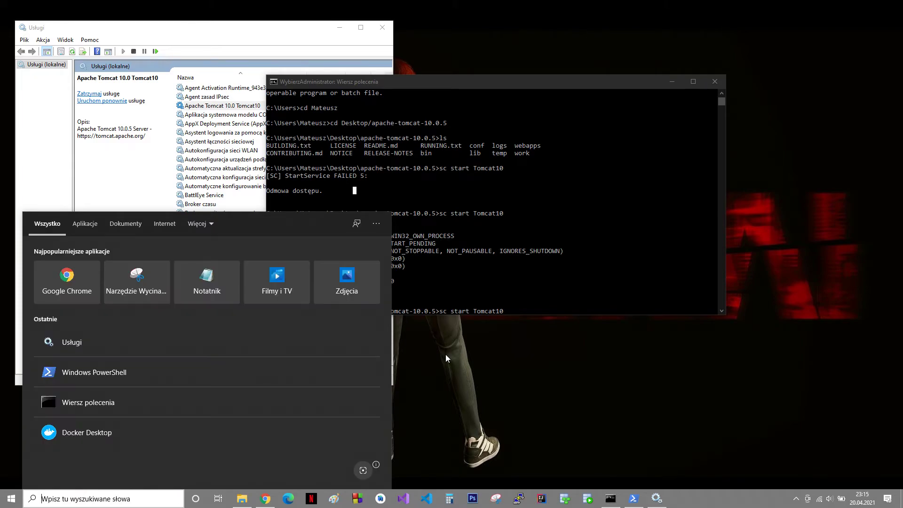
{"action": "key", "text": "BackSpace"}
{"action": "type", "text": "pane"}
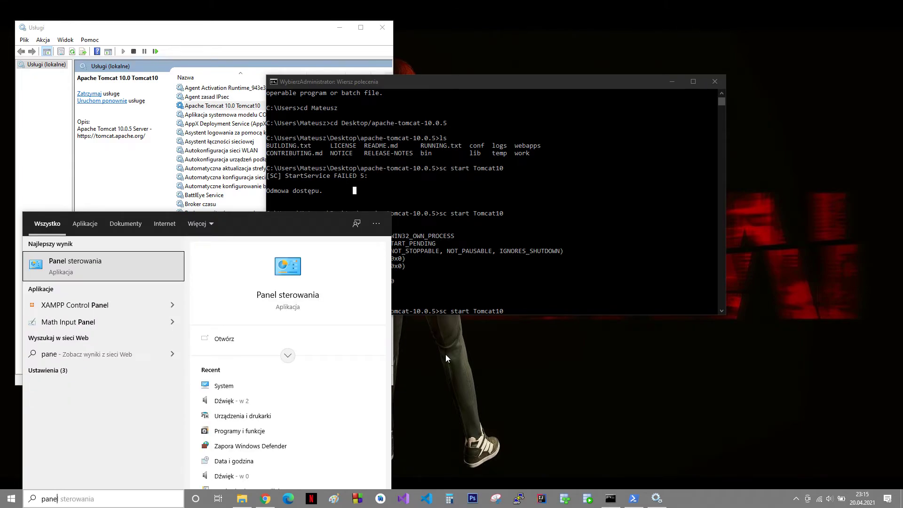
{"action": "key", "text": "Return"}
{"action": "left_click_drag", "start_coordinate": [268, 68], "coordinate": [513, 31]}
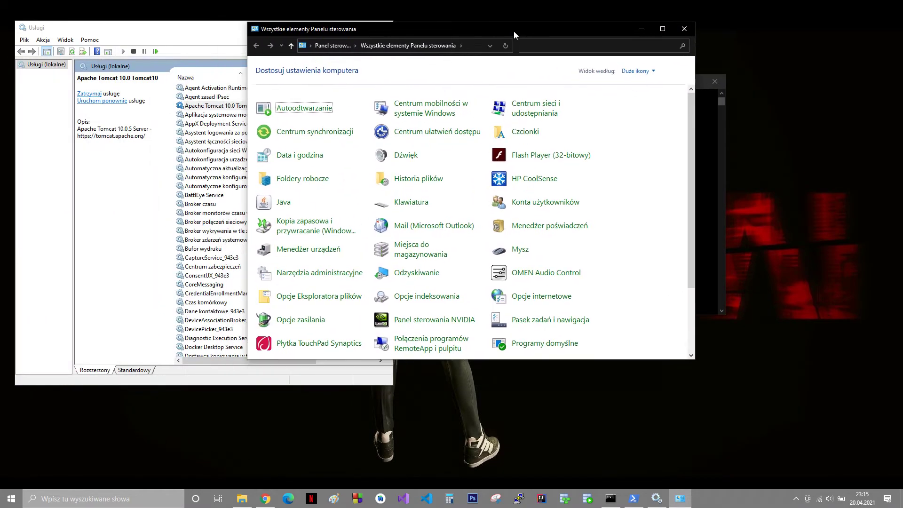
{"action": "left_click", "coordinate": [662, 28]}
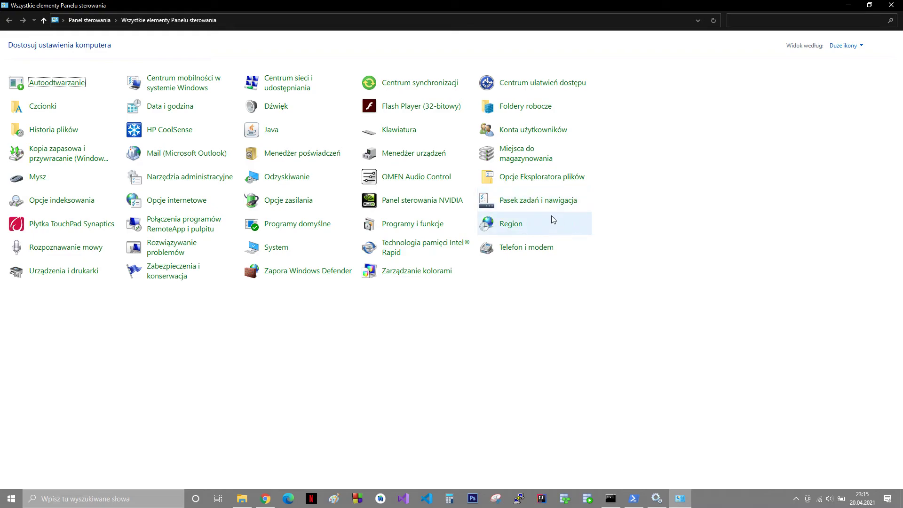
- Open the Narzędzia administracyjne folder listing the system administration shortcuts
{"action": "left_click", "coordinate": [201, 177]}
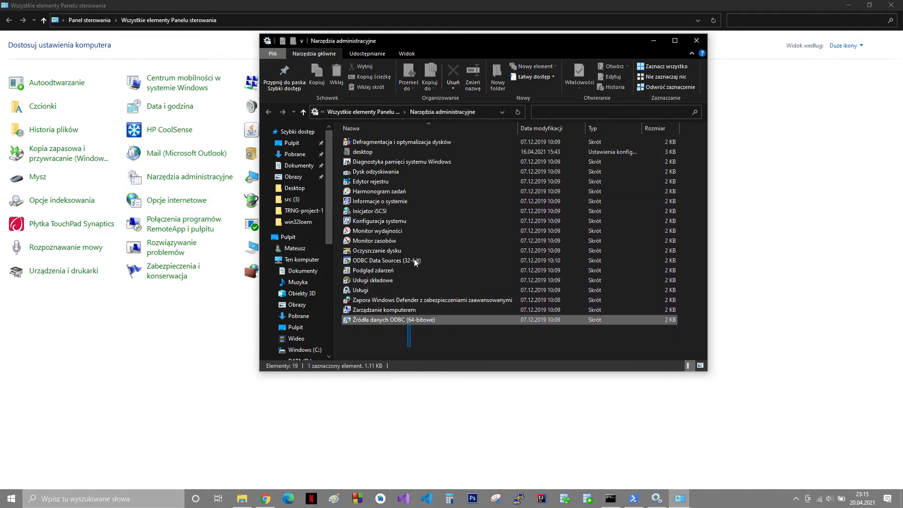
{"action": "left_click_drag", "start_coordinate": [408, 346], "coordinate": [409, 107]}
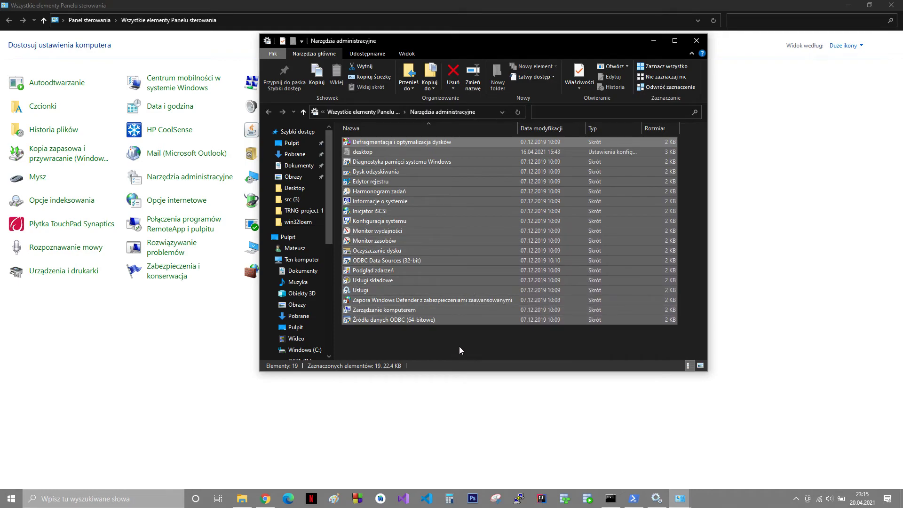
{"action": "left_click", "coordinate": [413, 348]}
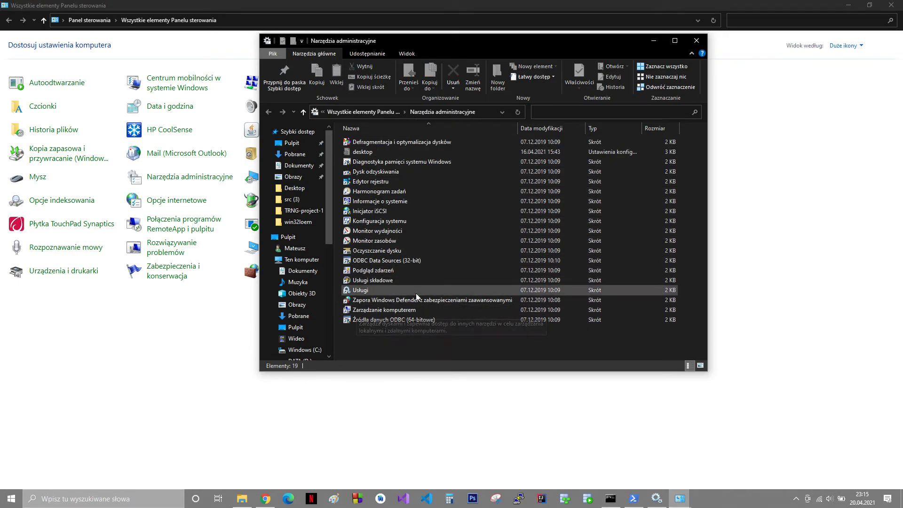
- Launch the Usługi console from Administrative Tools and move it toward the centre
{"action": "double_click", "coordinate": [366, 292]}
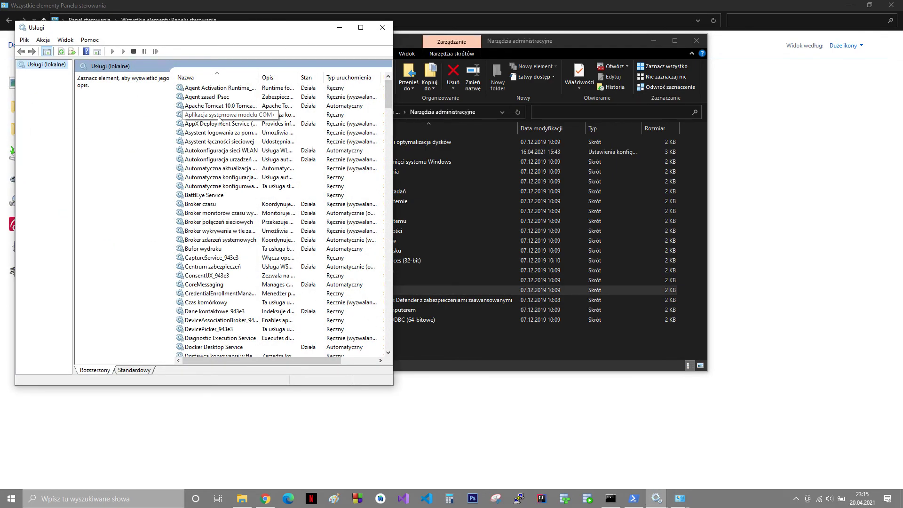
{"action": "left_click_drag", "start_coordinate": [183, 32], "coordinate": [416, 57]}
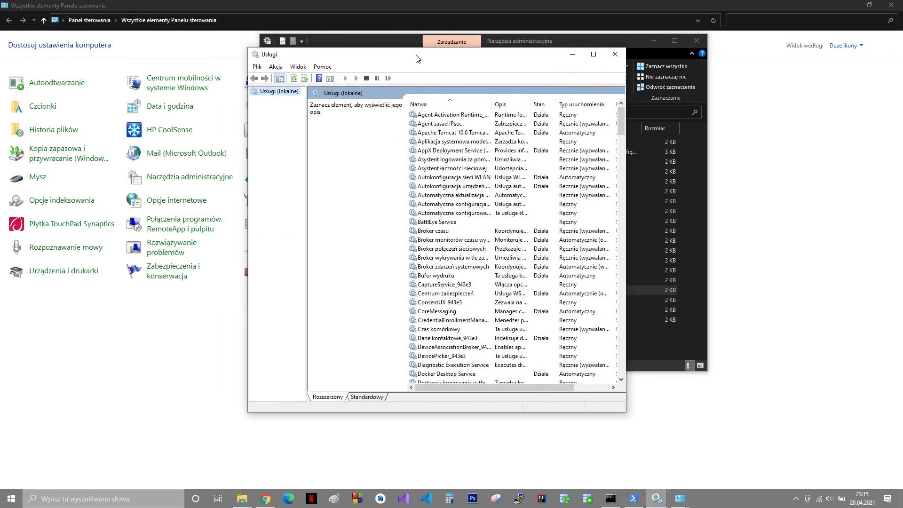